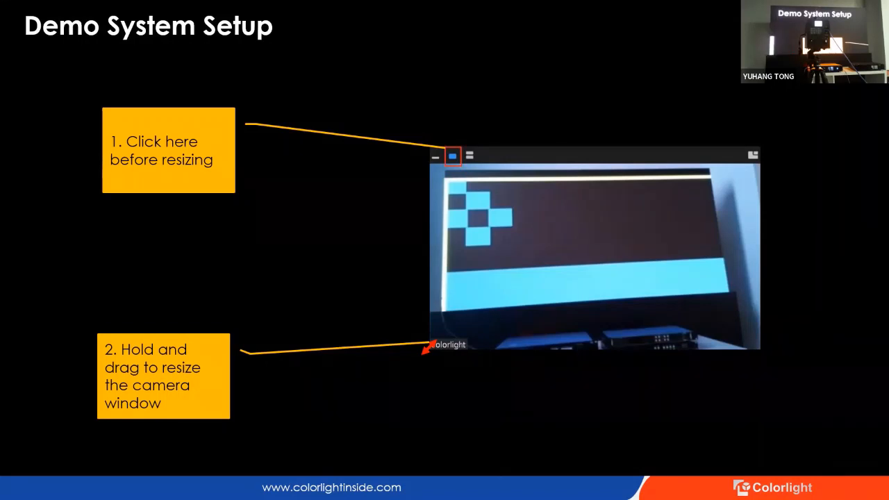
pyautogui.press('Right')
pyautogui.press('Right')
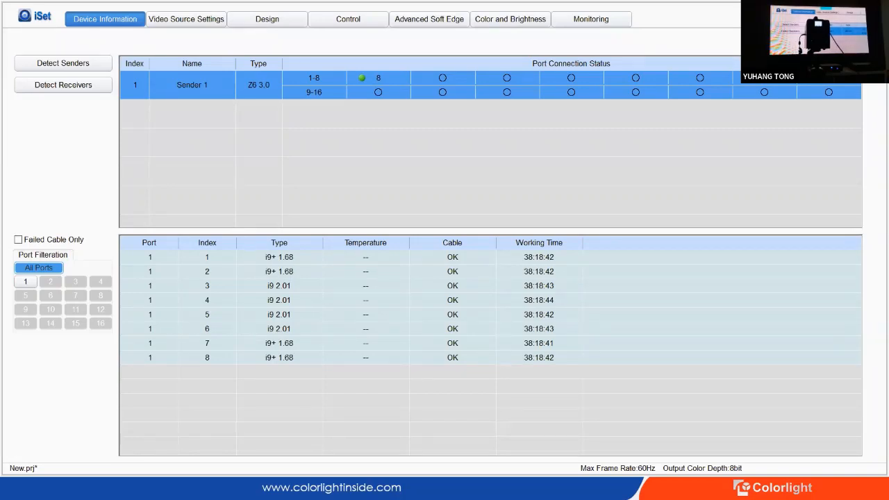
# - Read the screen information for colour and brightness adjustment and display the red, green and blue test colours on the screen
pyautogui.click(510, 18)
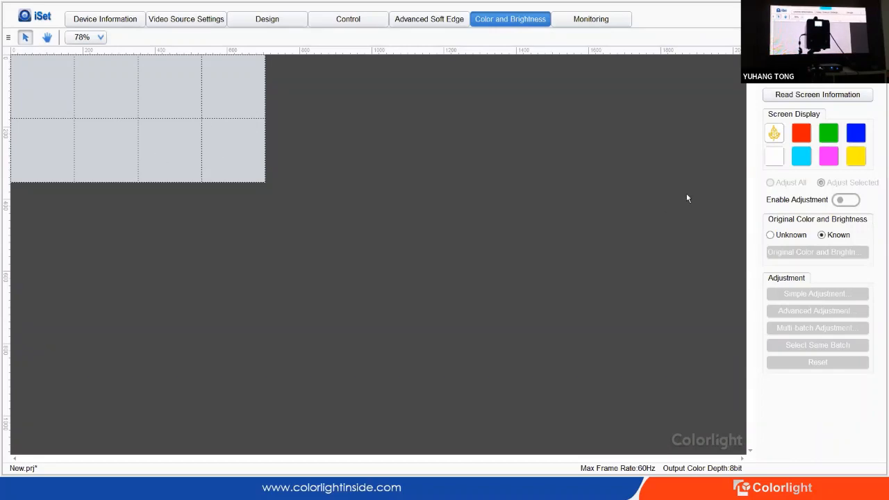
pyautogui.click(808, 97)
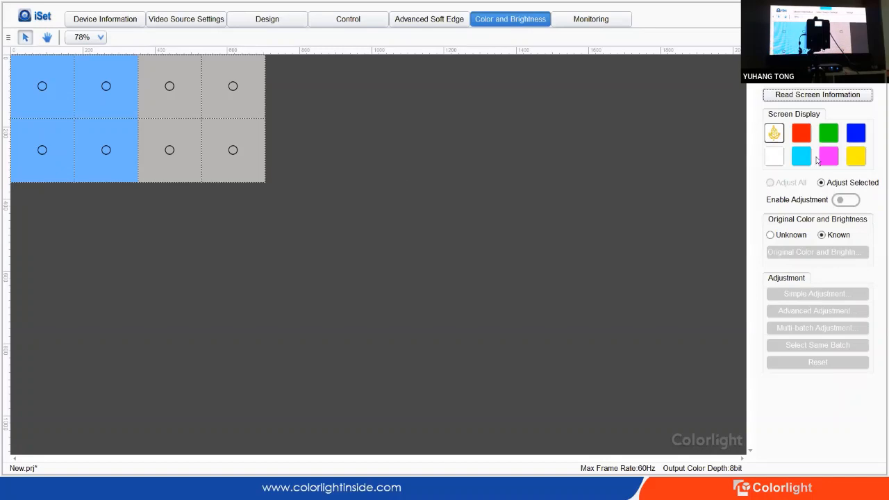
pyautogui.click(802, 133)
pyautogui.click(822, 139)
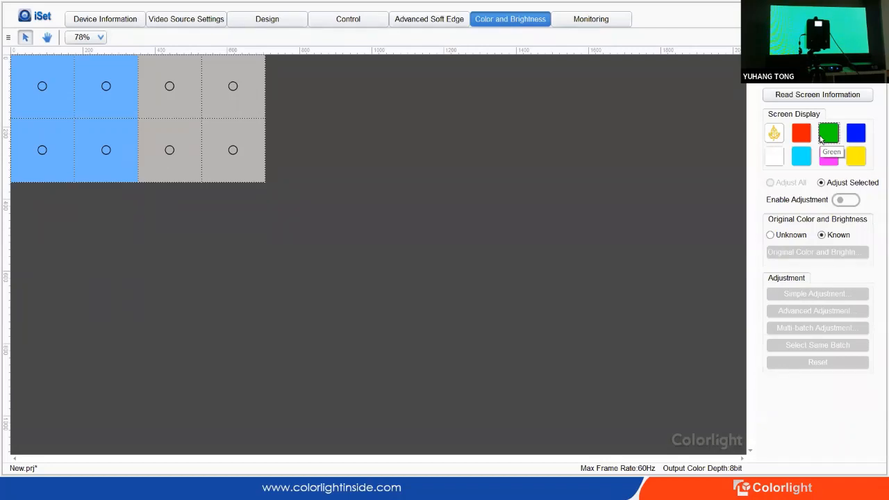
pyautogui.click(856, 141)
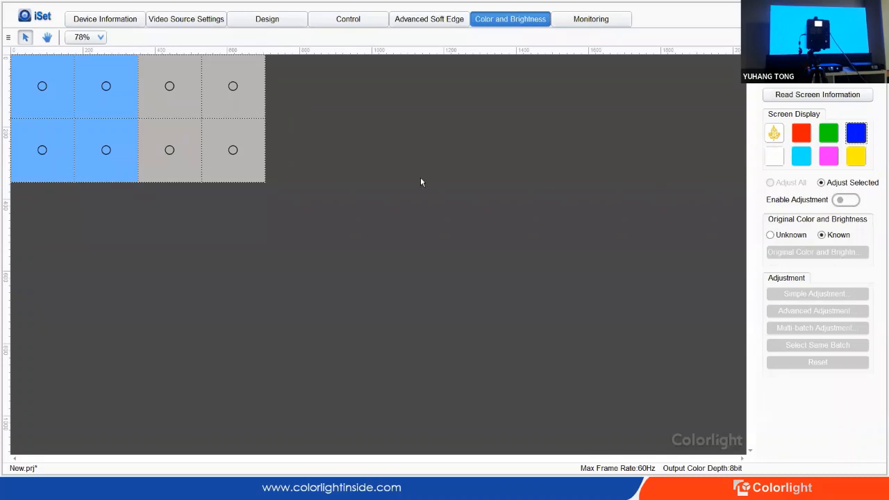
# - Select the four cabinets in the two left columns of the screen layout
pyautogui.click(174, 169)
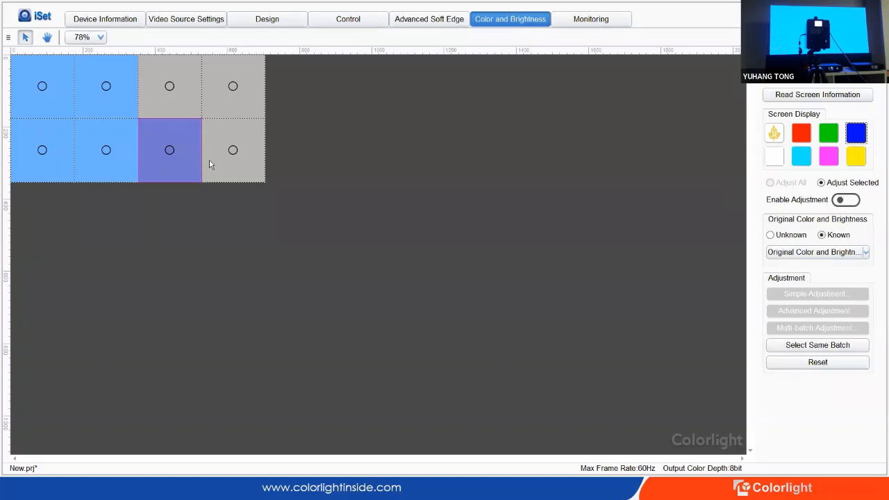
pyautogui.click(116, 156)
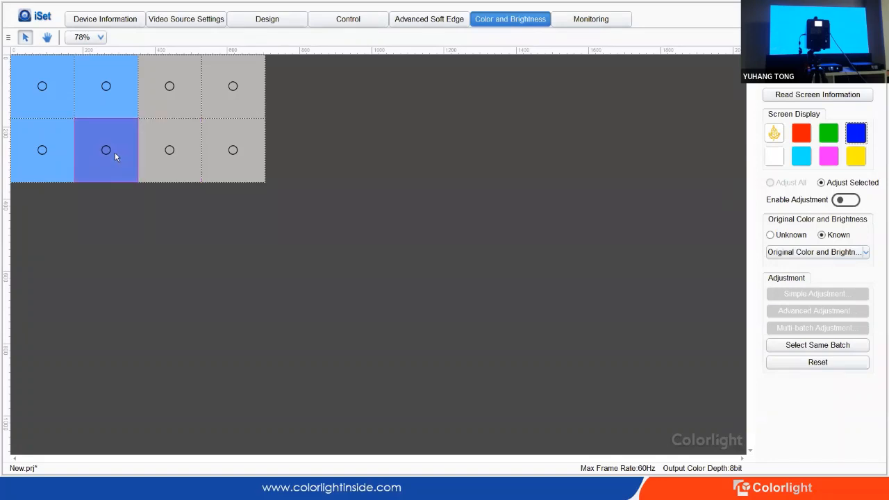
pyautogui.keyDown('ctrl'); pyautogui.click(59, 152); pyautogui.keyUp('ctrl')
pyautogui.keyDown('ctrl'); pyautogui.click(56, 93); pyautogui.keyUp('ctrl')
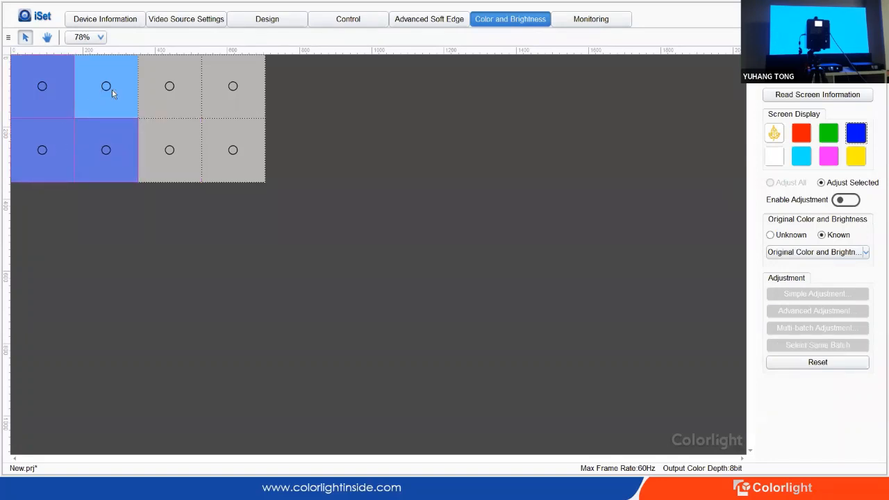
pyautogui.keyDown('ctrl'); pyautogui.click(113, 90); pyautogui.keyUp('ctrl')
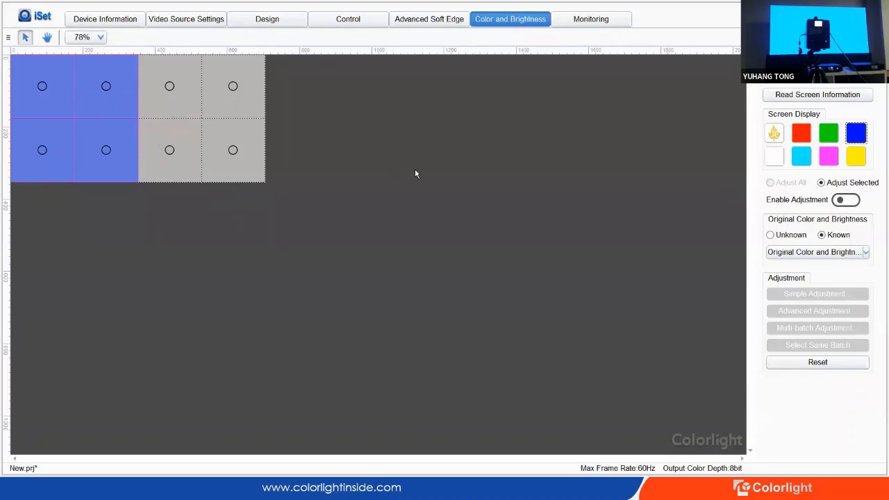
# - Save the selected cabinets' original color and brightness values to the preset Original Value 1
pyautogui.click(797, 254)
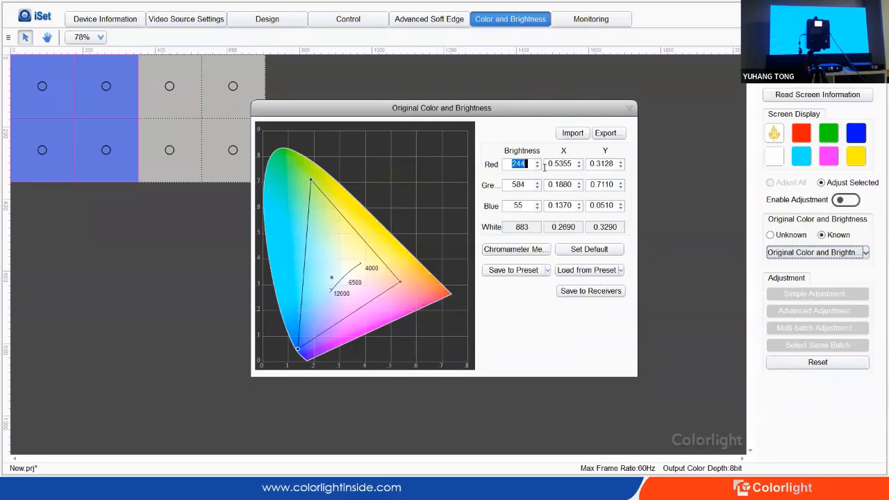
pyautogui.click(547, 270)
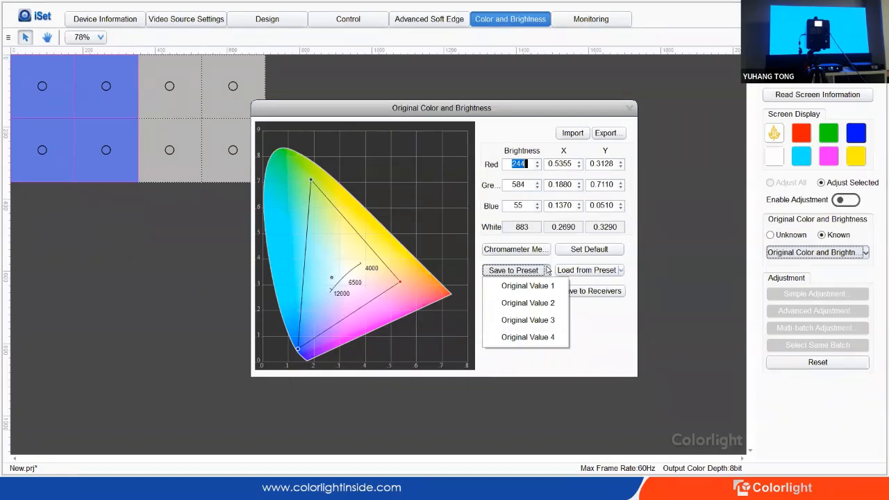
pyautogui.click(532, 285)
pyautogui.click(514, 272)
pyautogui.click(578, 136)
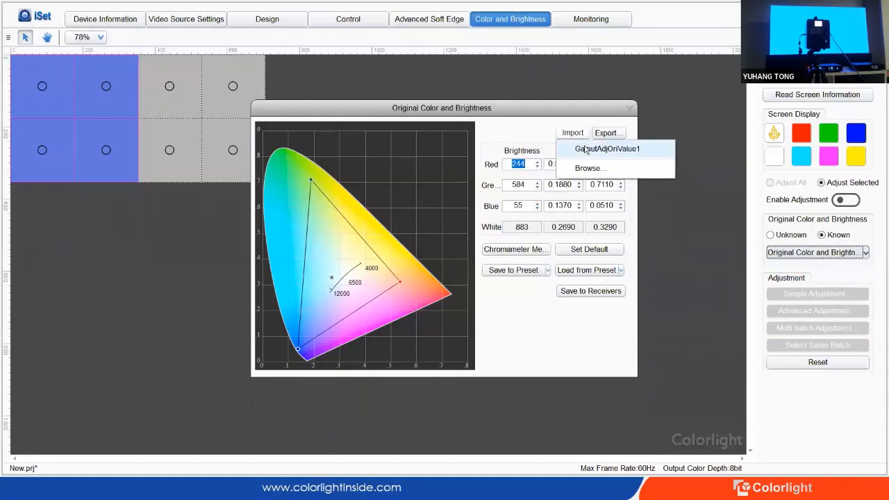
pyautogui.click(588, 168)
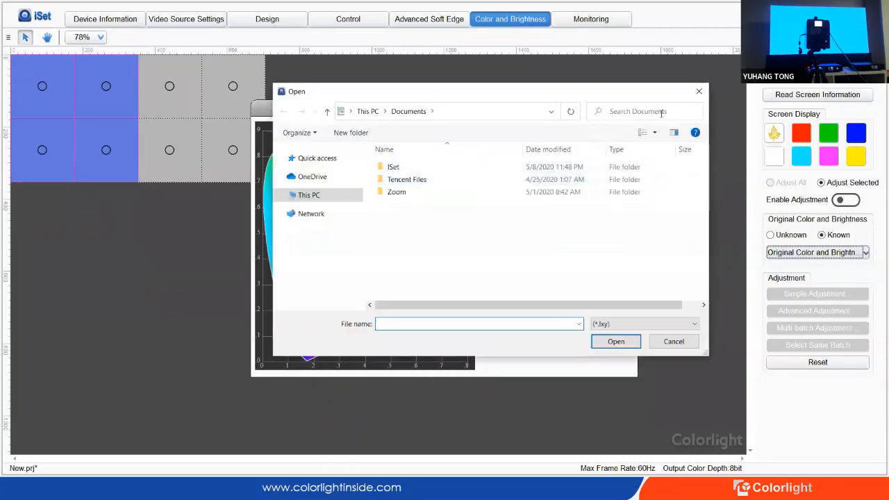
pyautogui.click(699, 91)
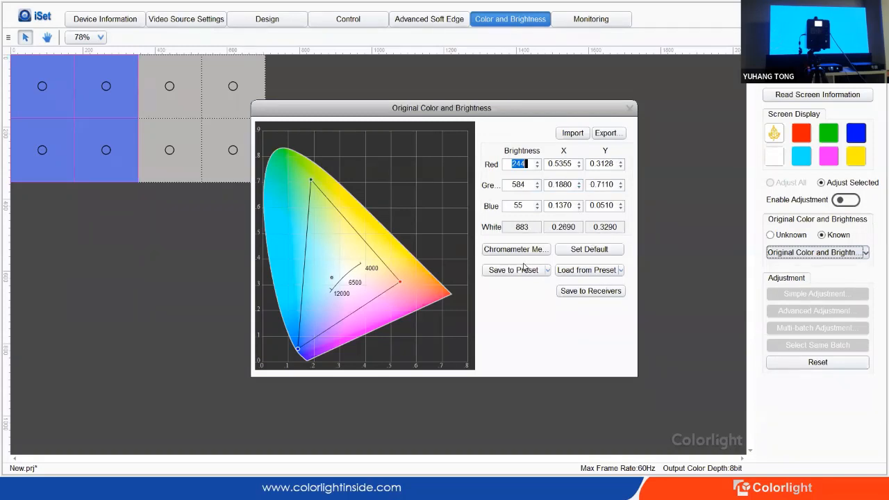
# - Try to measure the selected cabinets' original color and brightness with the chromameter
pyautogui.click(569, 251)
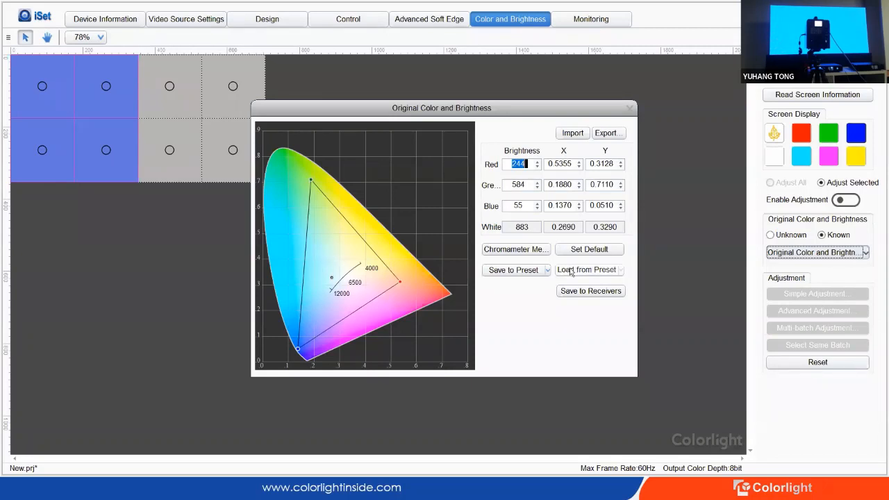
pyautogui.click(507, 250)
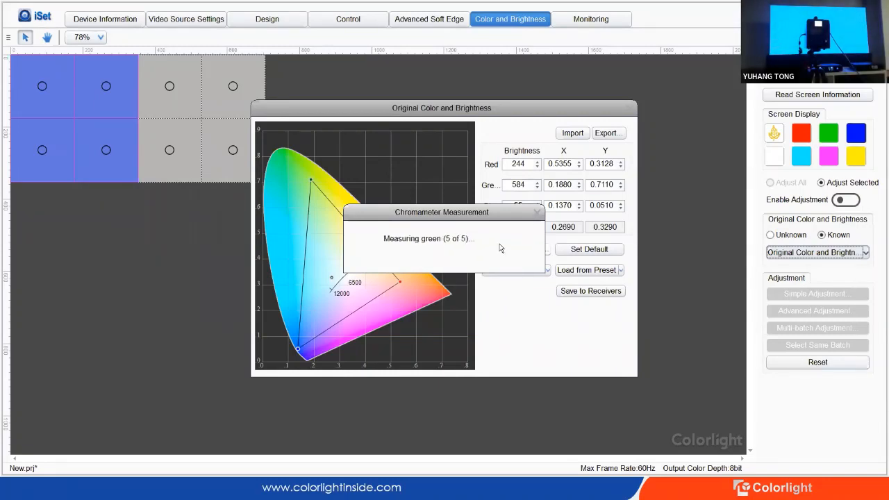
pyautogui.click(536, 212)
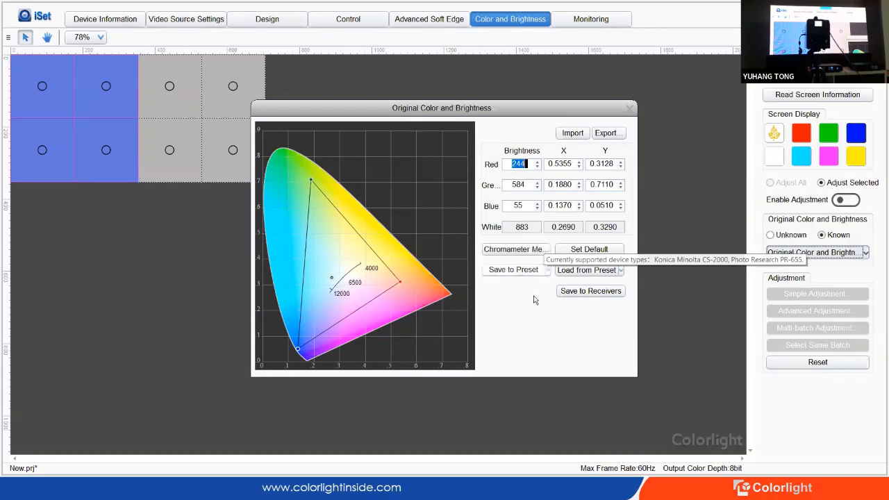
# - Save the original color and brightness values to the receivers and to the preset Original Value 2
pyautogui.click(584, 293)
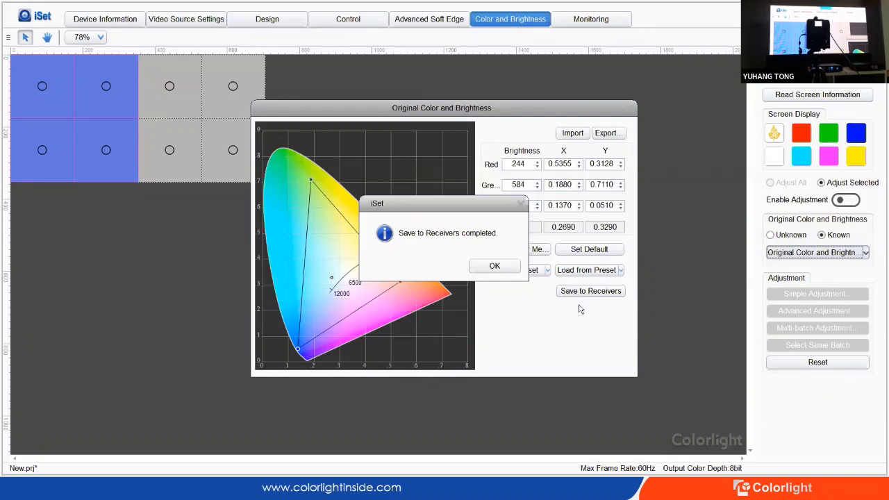
pyautogui.click(495, 266)
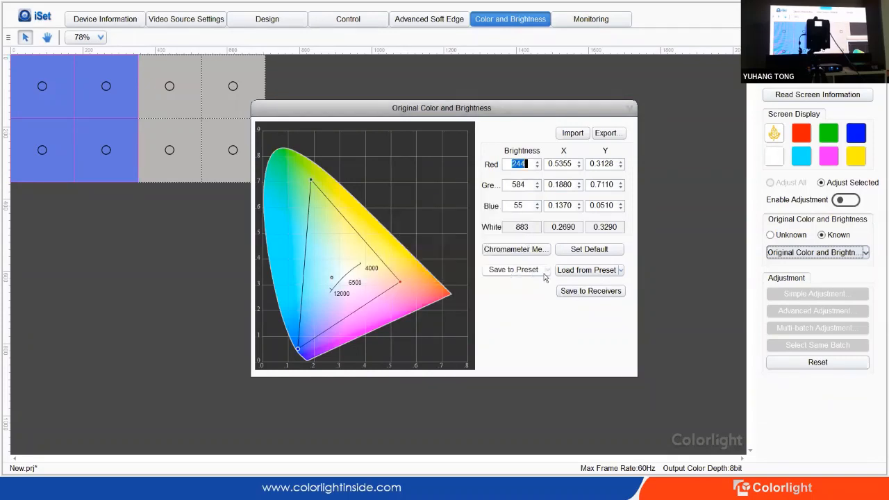
pyautogui.click(546, 271)
pyautogui.click(528, 303)
pyautogui.click(494, 266)
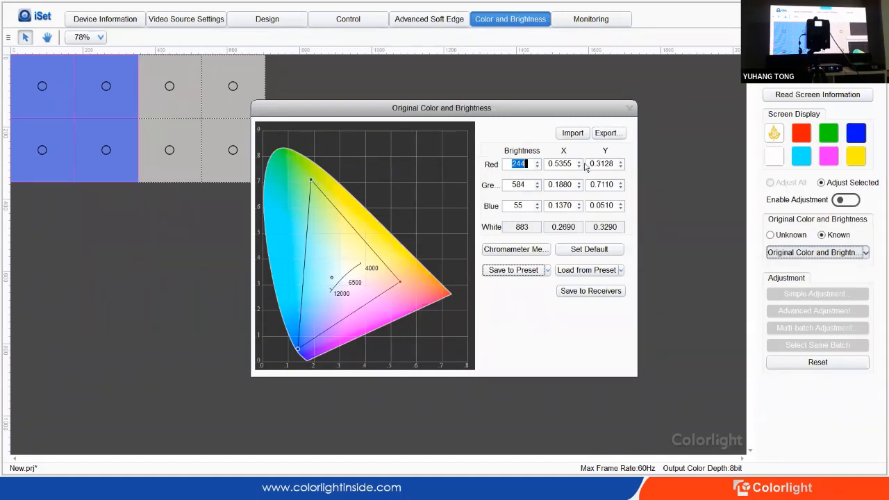
pyautogui.click(630, 109)
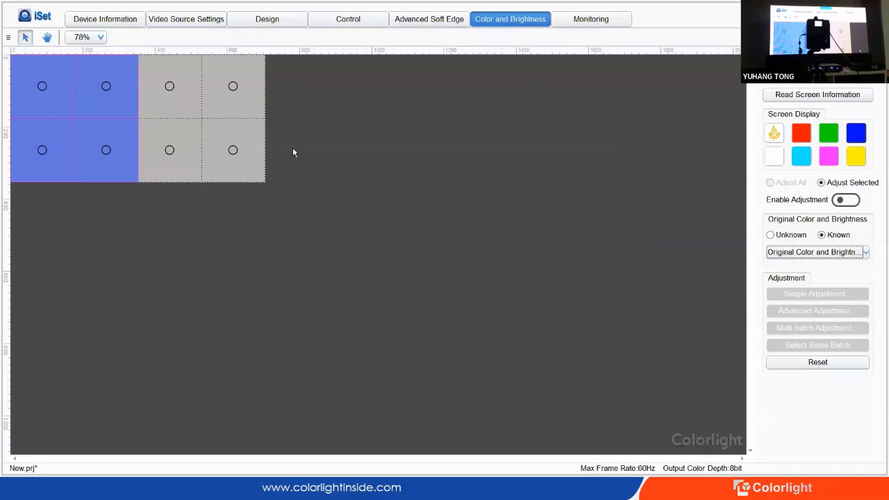
# - Select all eight cabinets in the screen layout and enable adjustment for them
pyautogui.click(103, 163)
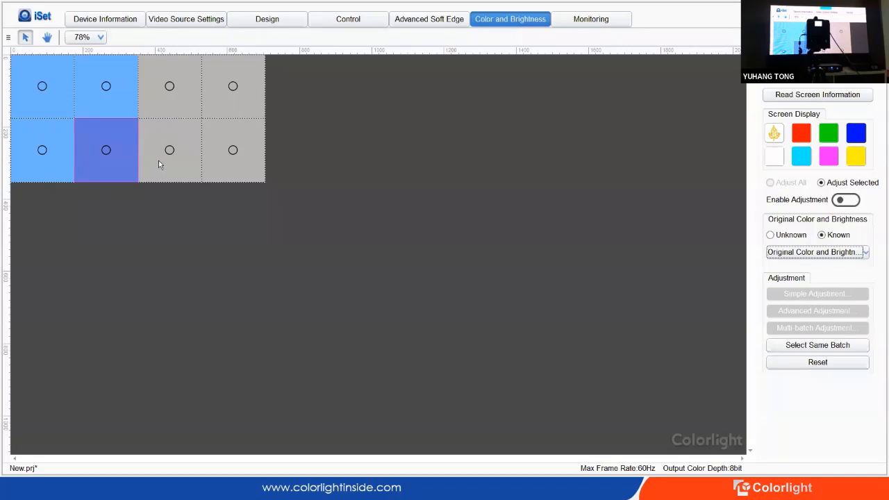
pyautogui.hotkey('ctrl', 'a')
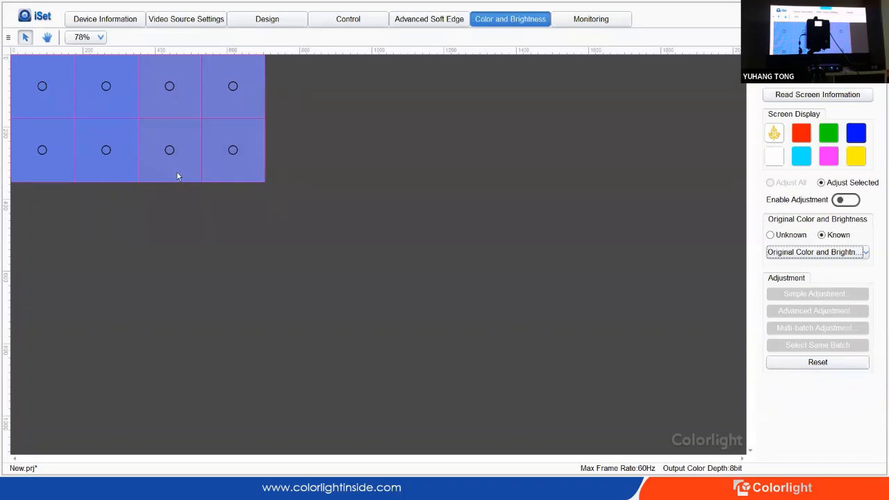
pyautogui.click(849, 202)
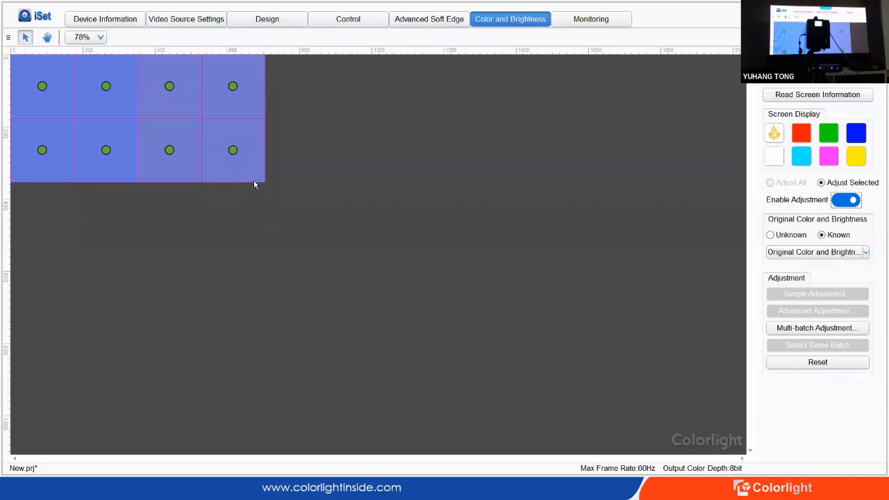
# - In Multi-batch Adjustment, move the target gamut's red point to about X 0.4214, Y 0.3483 and save the match to the receivers
pyautogui.click(812, 332)
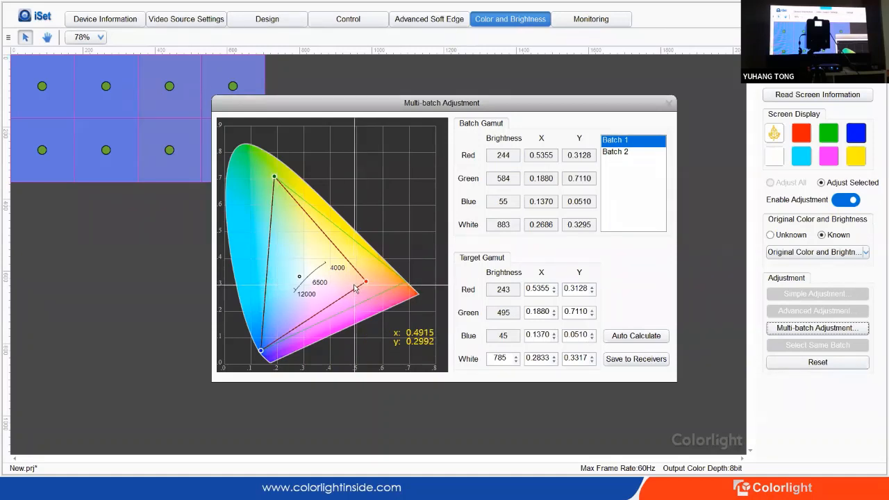
pyautogui.moveTo(368, 279)
pyautogui.mouseDown()
pyautogui.moveTo(358, 286)
pyautogui.moveTo(352, 279)
pyautogui.moveTo(364, 283)
pyautogui.mouseUp()
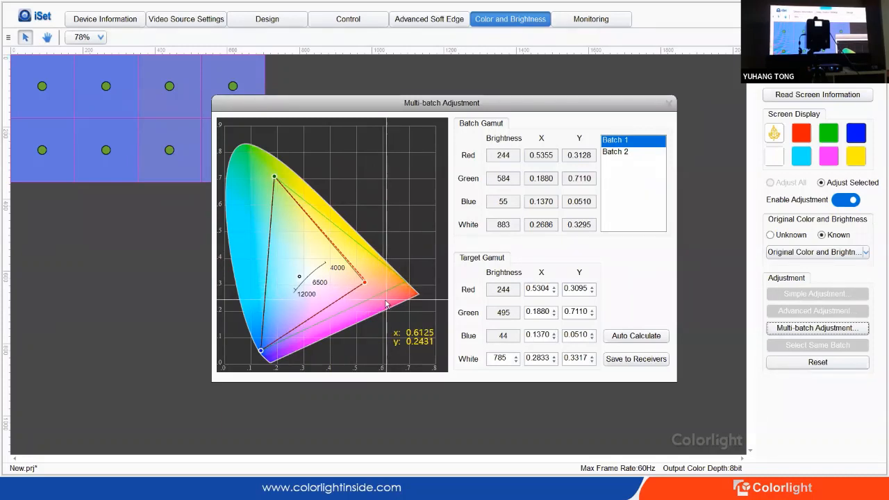
pyautogui.moveTo(366, 283); pyautogui.dragTo(334, 270)
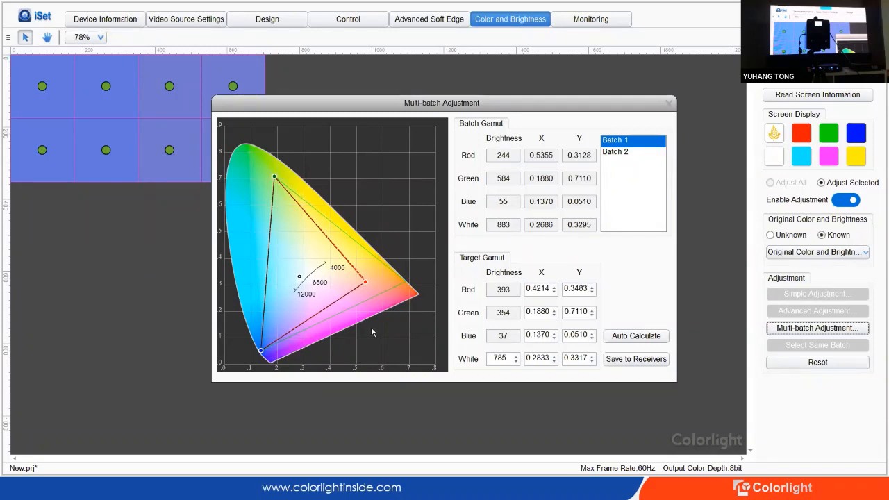
pyautogui.click(640, 362)
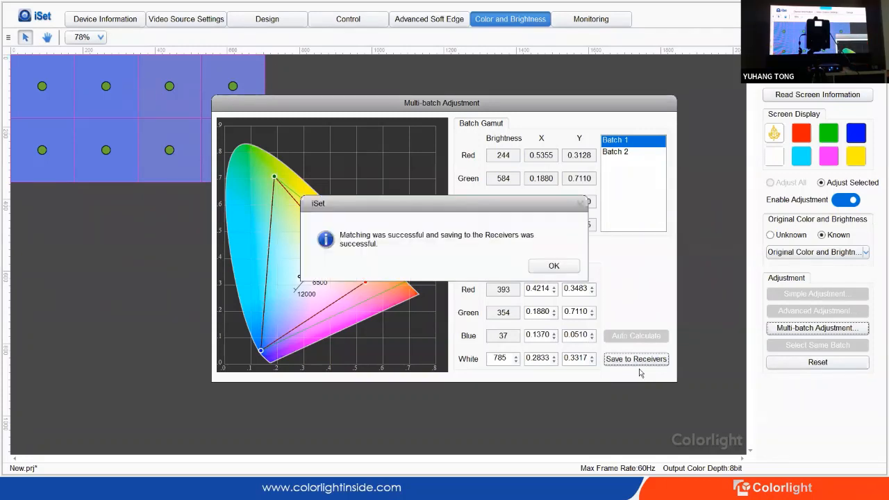
pyautogui.click(556, 267)
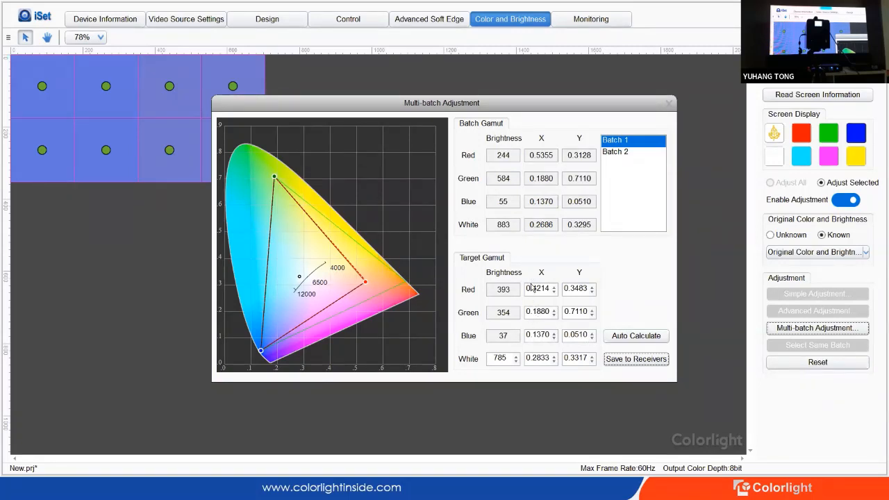
pyautogui.click(668, 104)
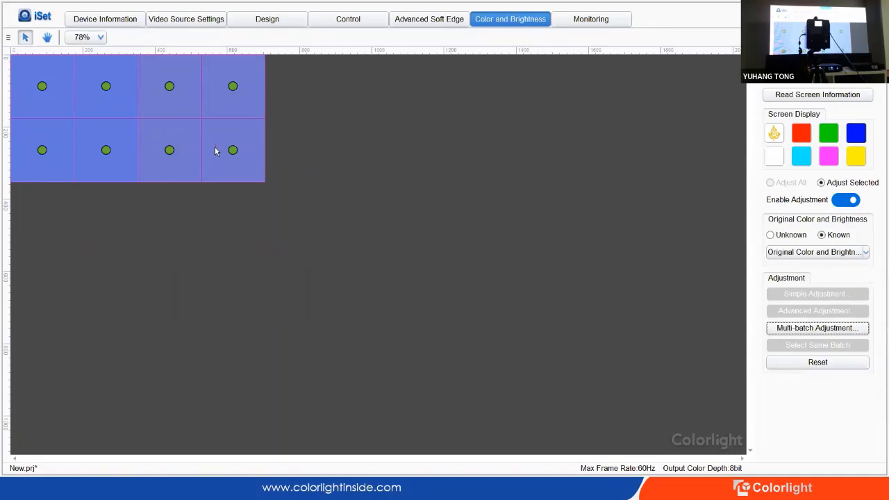
# - Reset the adjusted color coefficients of all selected cabinets
pyautogui.click(831, 365)
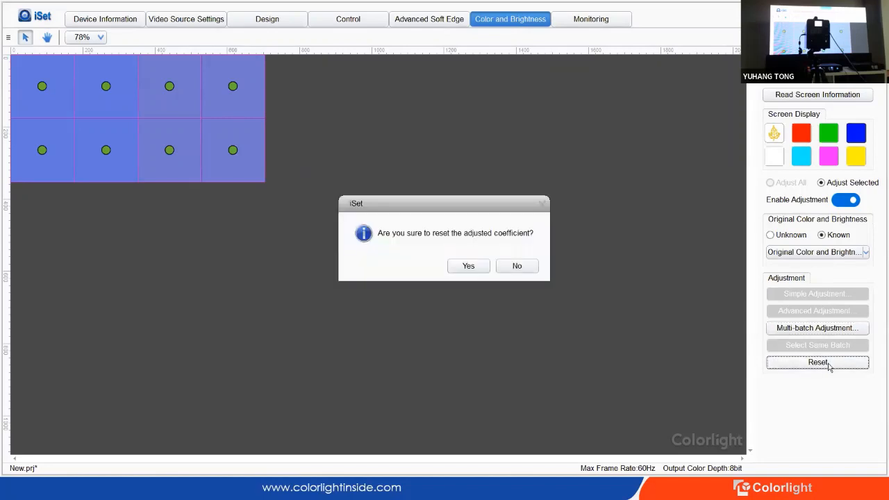
pyautogui.click(455, 267)
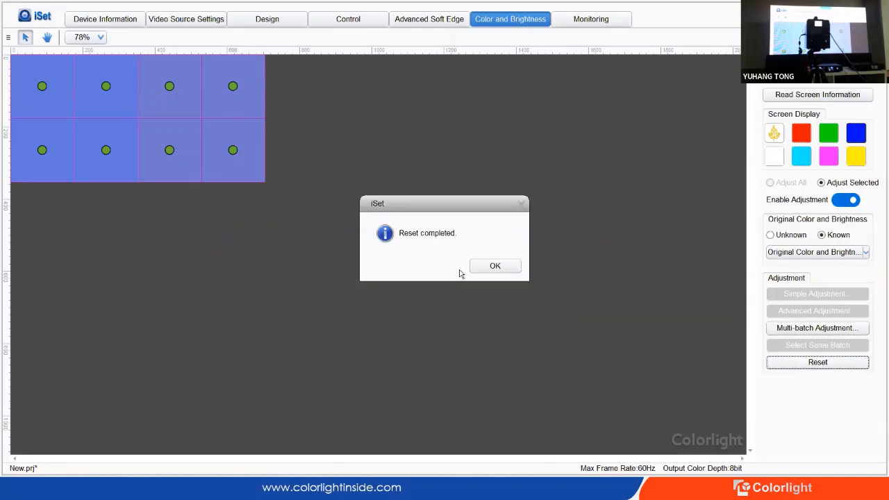
pyautogui.click(506, 268)
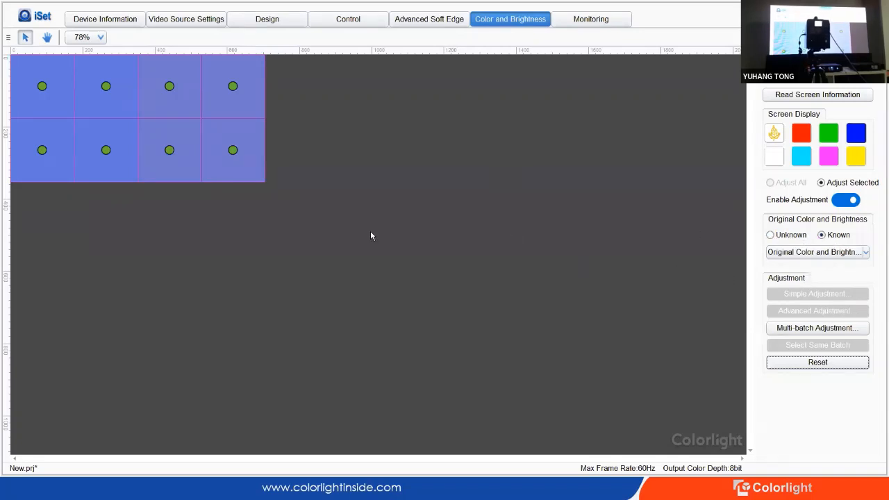
# - Select only the lower-right cabinet in the screen layout and open Advanced Adjustment for it
pyautogui.click(274, 191)
pyautogui.click(232, 149)
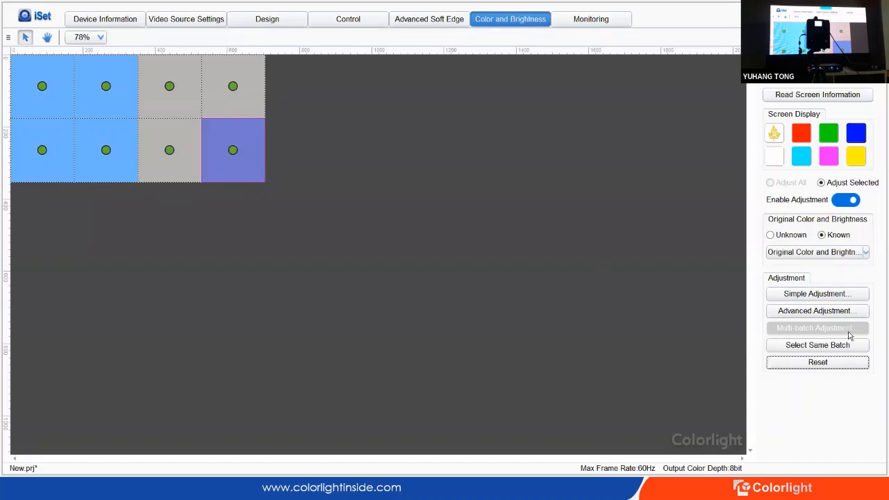
pyautogui.click(814, 312)
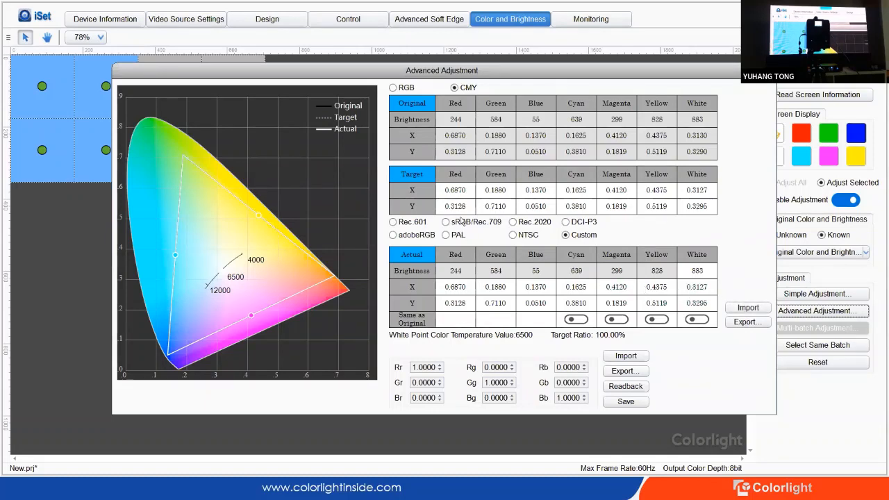
# - Show the RGB coordinates, open the target white X value, and return to the CMY coordinates
pyautogui.click(402, 91)
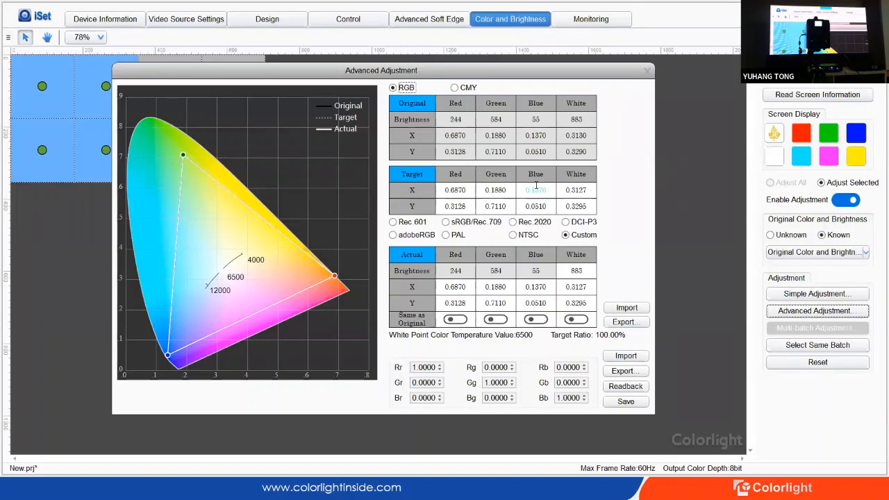
pyautogui.doubleClick(570, 189)
pyautogui.press('Return')
pyautogui.click(454, 87)
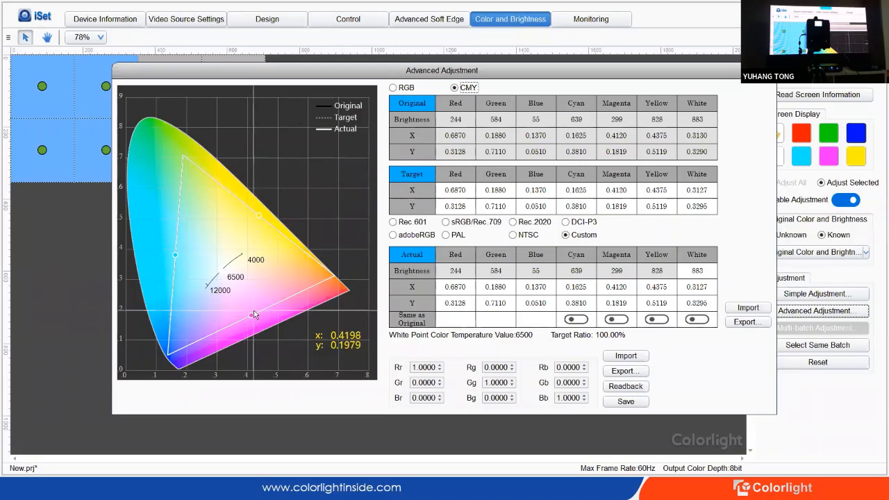
# - Move the magenta point on the gamut chart to about X 0.3634, Y 0.1979, and set the magenta target X to 0.3120
pyautogui.moveTo(253, 315); pyautogui.dragTo(236, 311)
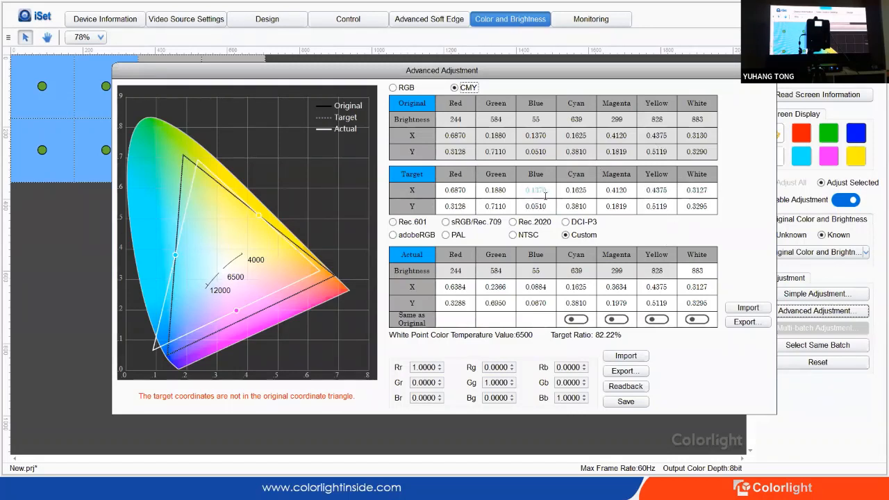
pyautogui.doubleClick(622, 191)
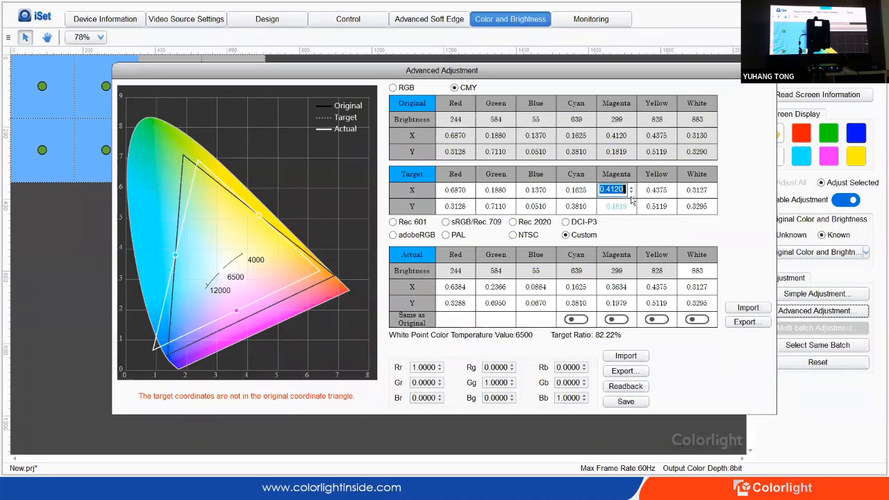
pyautogui.click(607, 190)
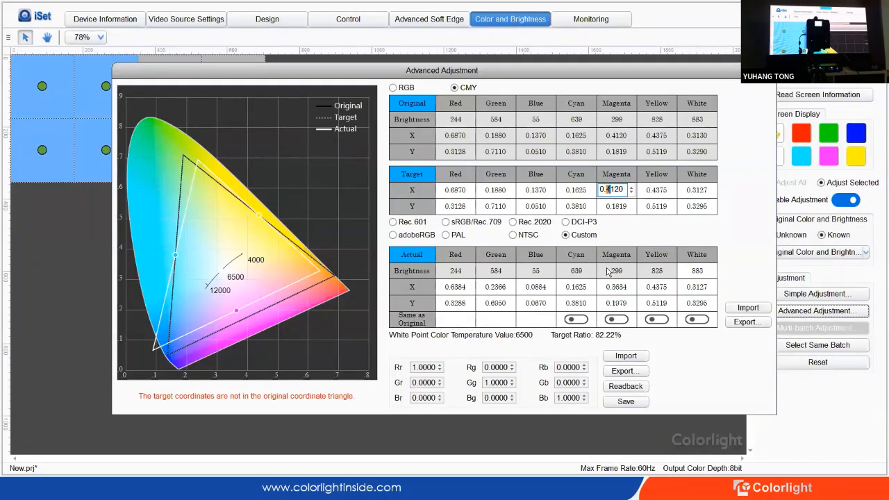
pyautogui.write('3')
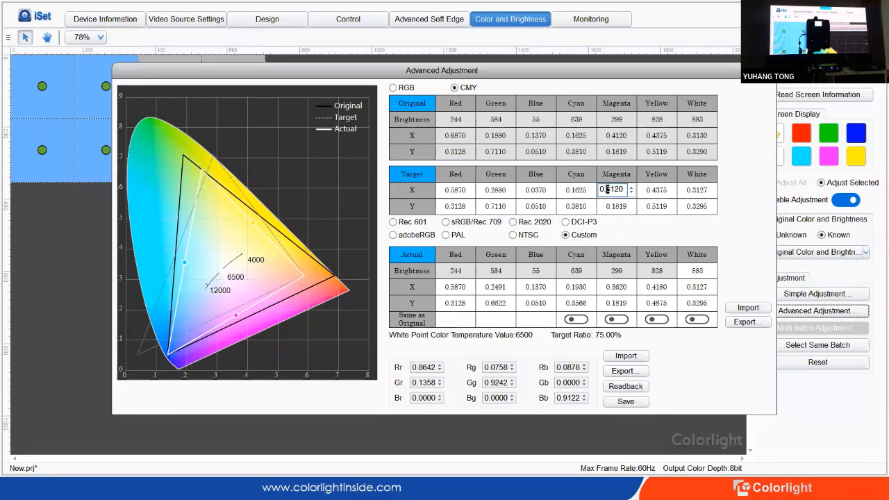
# - Set the magenta target X to 0.2312 and move the magenta point on the chart to about X 0.3725, Y 0.2223
pyautogui.click(609, 189)
pyautogui.write('2')
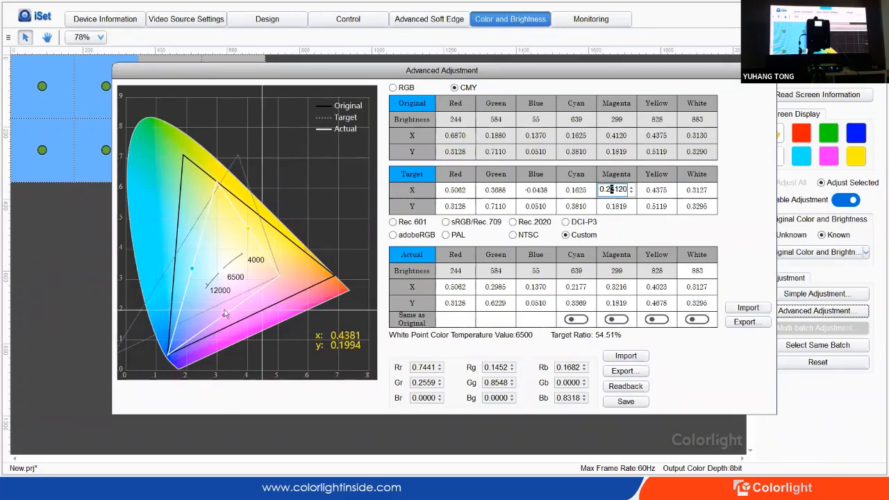
pyautogui.moveTo(224, 318); pyautogui.dragTo(239, 302)
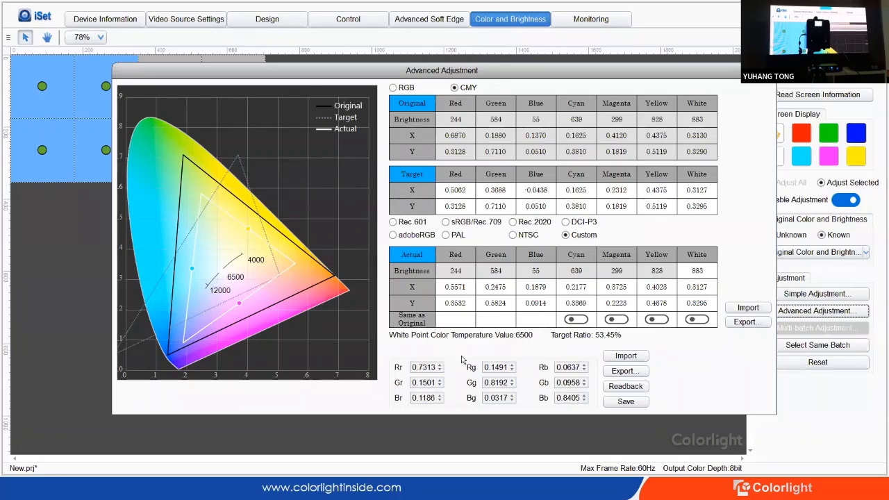
# - Customize the DCI-P3 target gamut by moving the magenta point on the chart to about X 0.3527, Y 0.2132
pyautogui.click(566, 223)
pyautogui.click(567, 236)
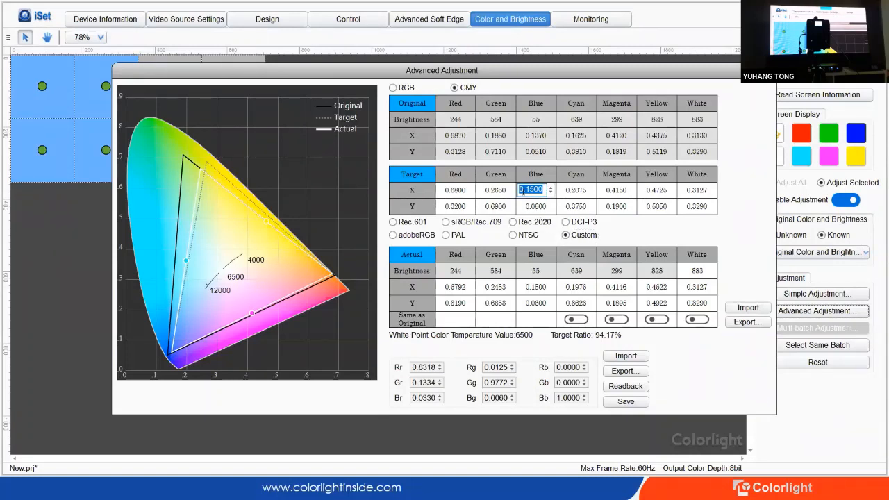
pyautogui.doubleClick(495, 190)
pyautogui.doubleClick(459, 206)
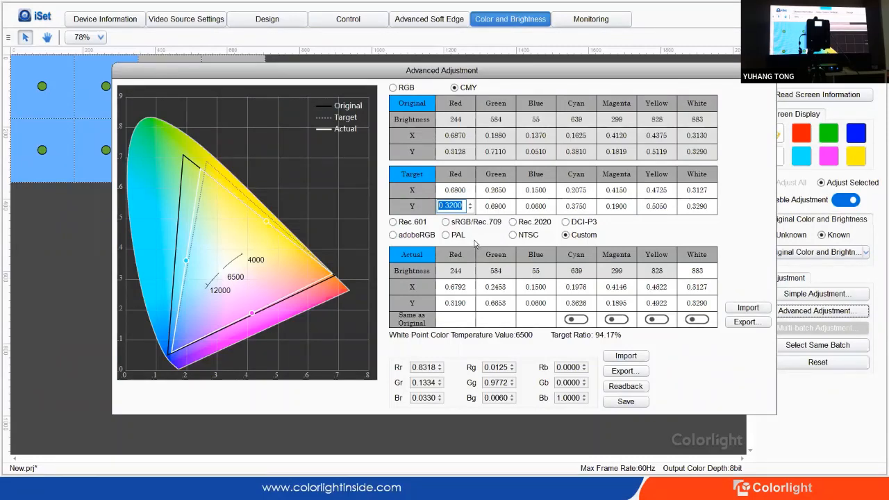
pyautogui.click(572, 237)
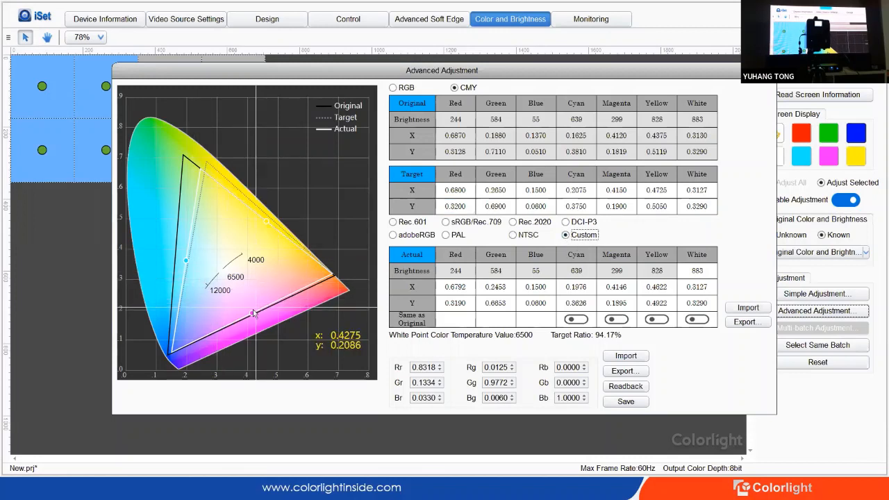
pyautogui.moveTo(253, 314); pyautogui.dragTo(234, 306)
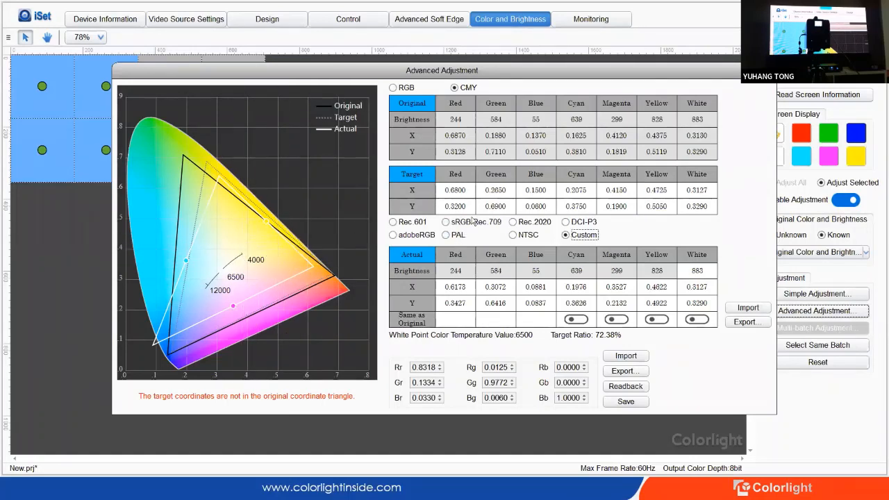
# - Apply the DCI-P3 target gamut and set the actual white point to X 0.3227, Y 0.3390
pyautogui.click(566, 223)
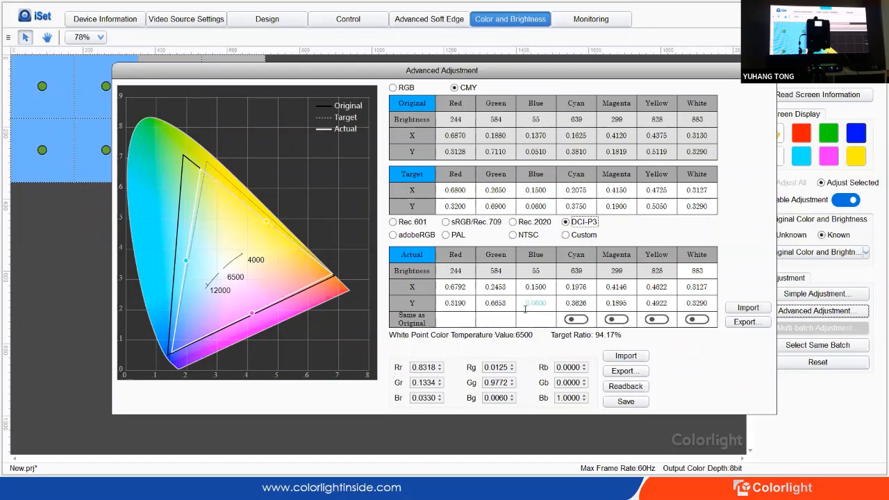
pyautogui.doubleClick(697, 303)
pyautogui.doubleClick(693, 287)
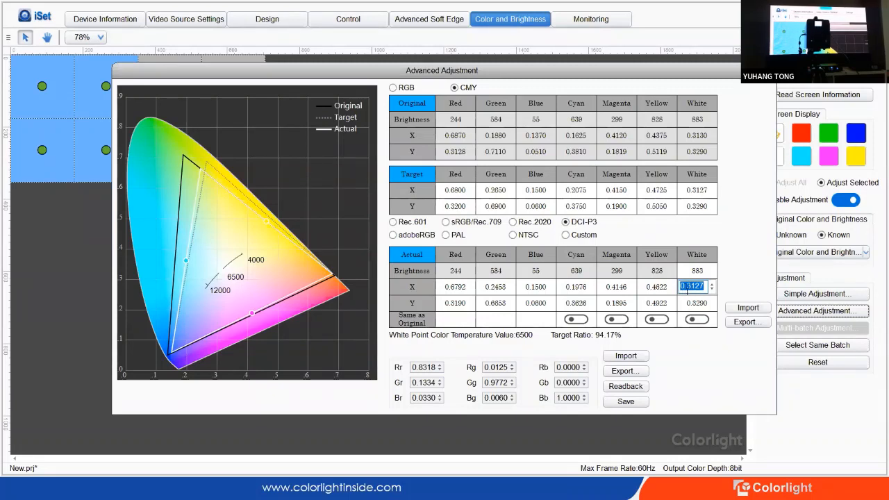
pyautogui.moveTo(690, 286); pyautogui.dragTo(696, 286)
pyautogui.write('2')
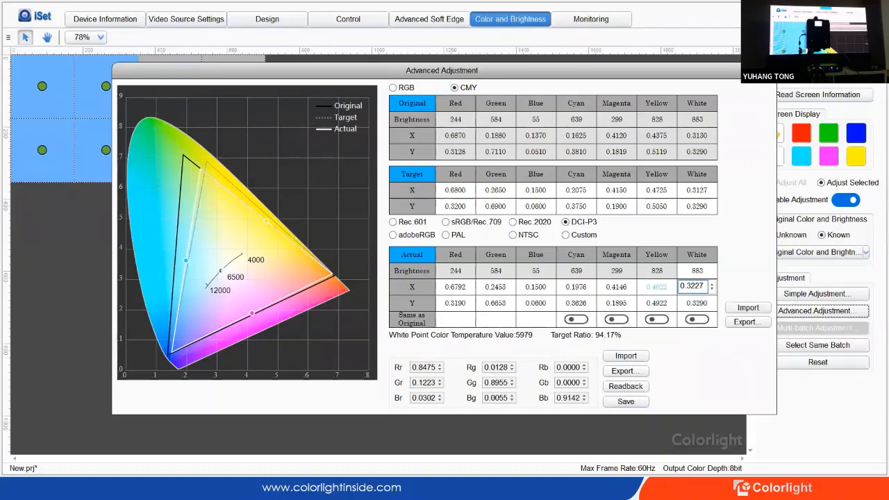
pyautogui.doubleClick(697, 300)
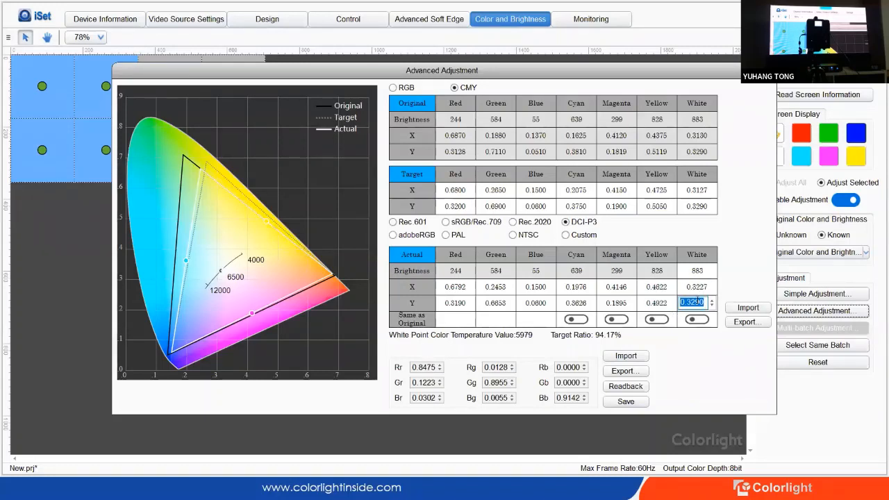
pyautogui.click(695, 300)
pyautogui.moveTo(690, 302); pyautogui.dragTo(695, 302)
pyautogui.write('3')
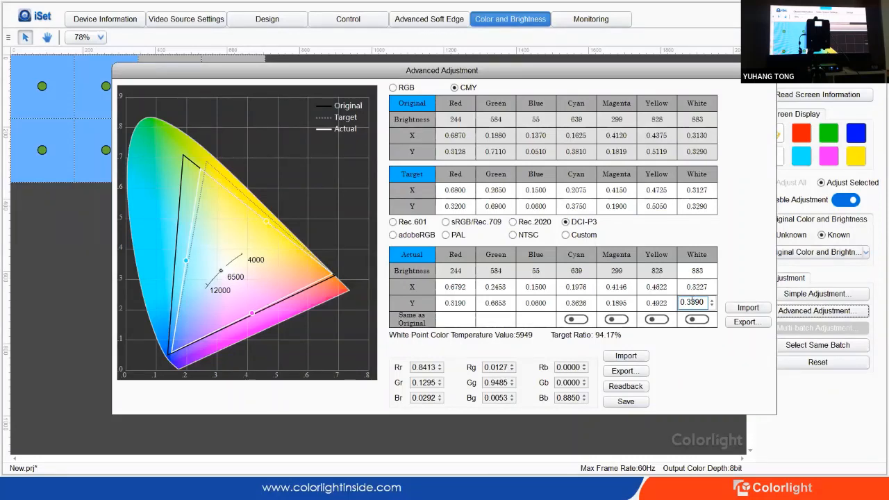
# - Try an actual white X of 0.4227, and set it back to 0.3227
pyautogui.doubleClick(697, 286)
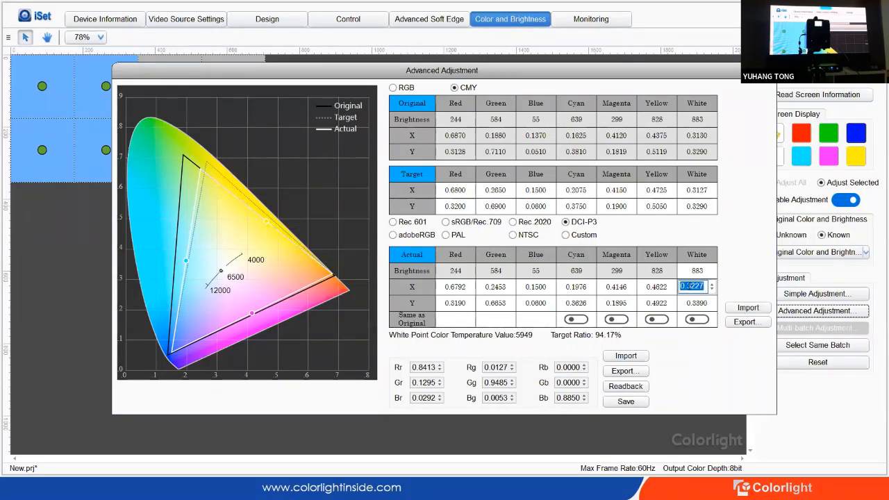
pyautogui.click(691, 286)
pyautogui.press('BackSpace')
pyautogui.write('4')
pyautogui.moveTo(692, 286); pyautogui.dragTo(687, 286)
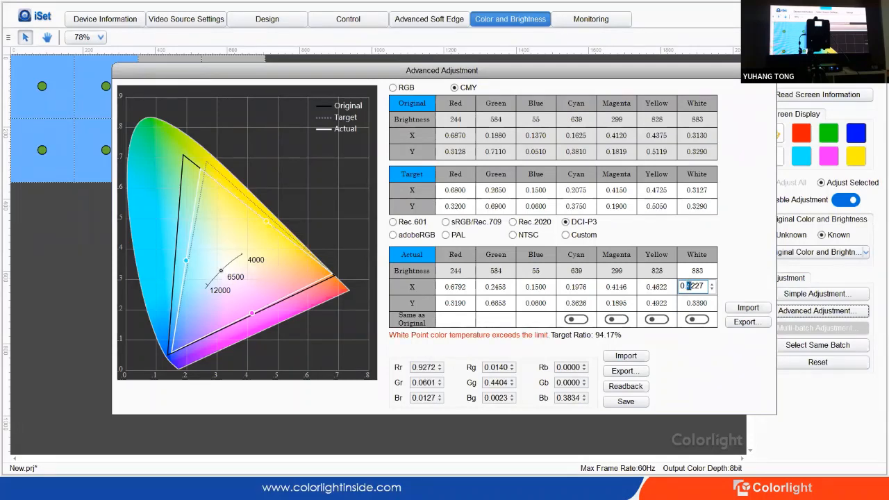
pyautogui.write('3')
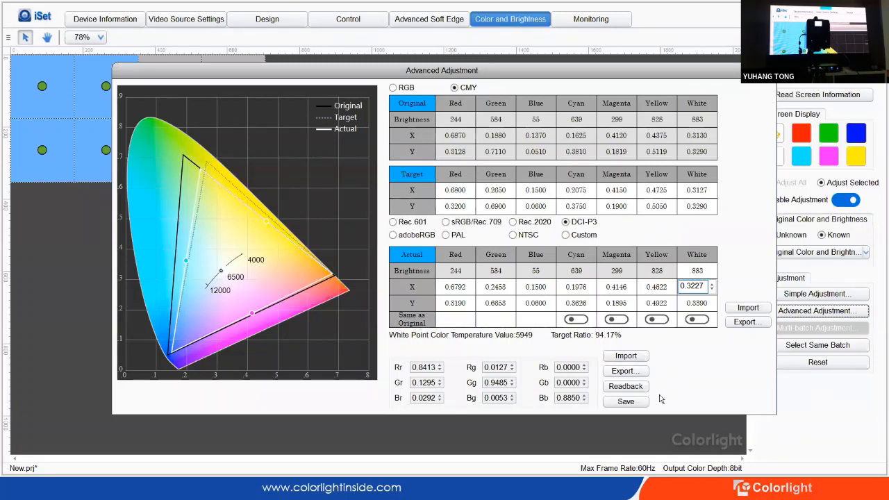
# - Save the advanced adjustment to the receivers and close the Advanced Adjustment dialog
pyautogui.click(635, 403)
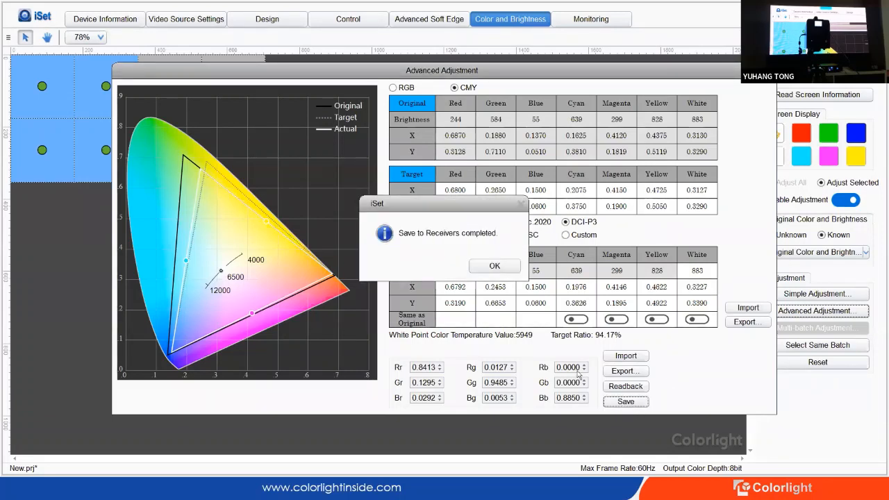
pyautogui.click(499, 267)
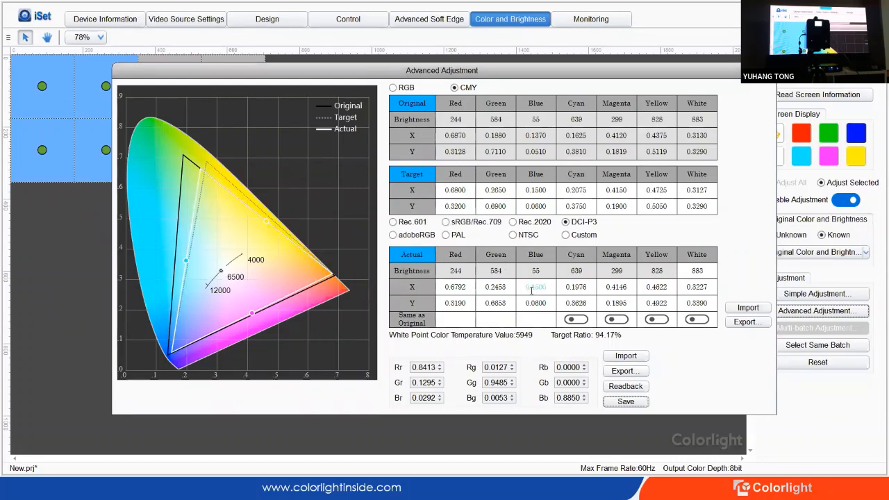
pyautogui.doubleClick(621, 206)
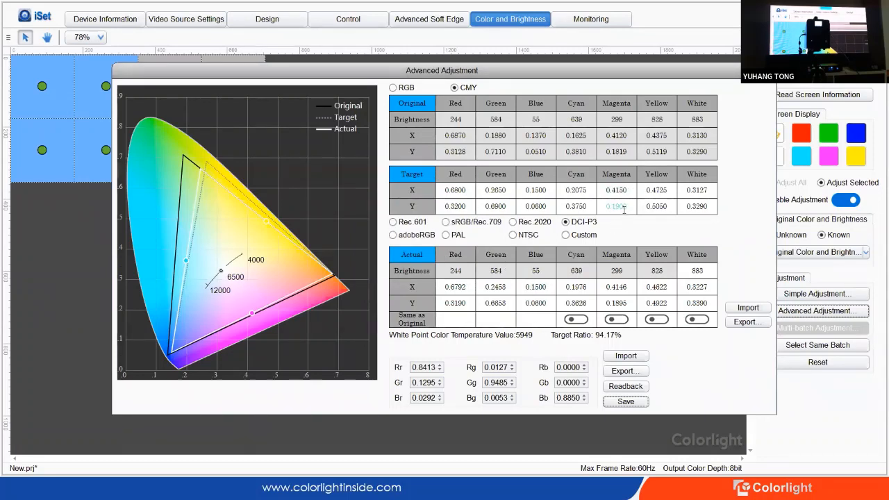
pyautogui.press('Return')
pyautogui.click(768, 70)
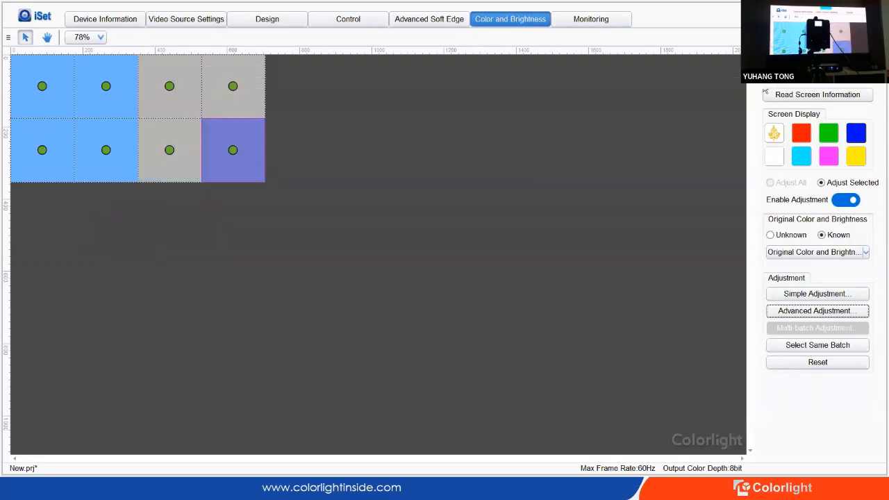
# - Set the original color and brightness to Unknown and open Simple Adjustment with magenta as the screen display
pyautogui.click(771, 235)
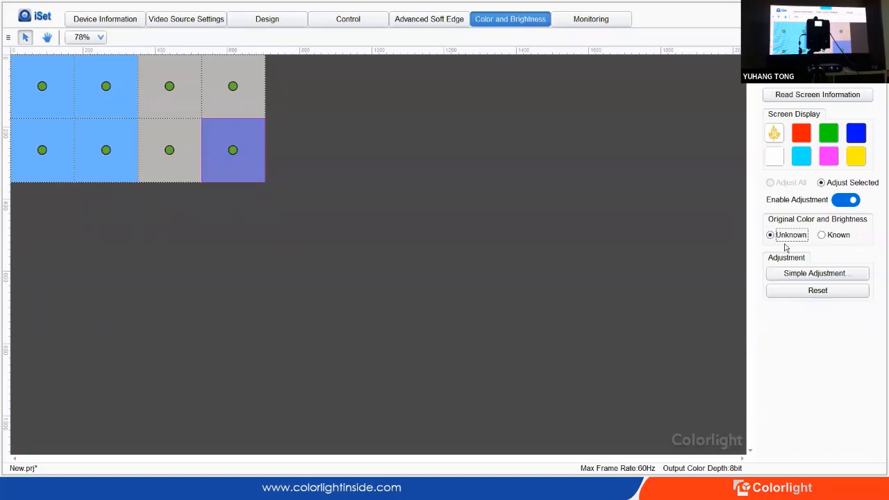
pyautogui.click(813, 274)
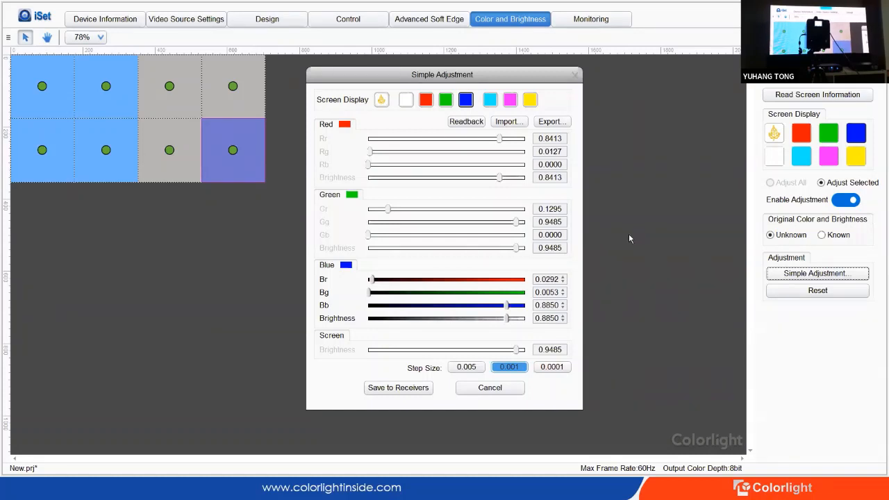
pyautogui.click(510, 102)
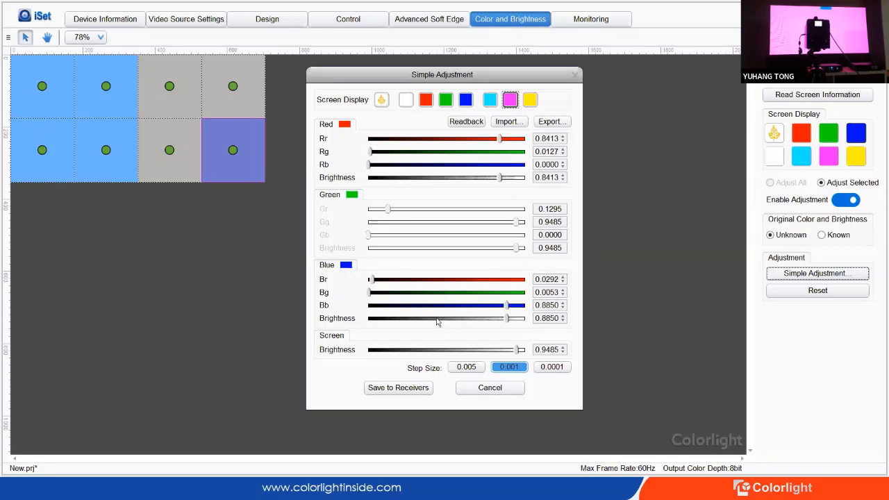
# - Set the red Rr coefficient to 0.7570, save it to the receivers, and close Simple Adjustment
pyautogui.moveTo(502, 140); pyautogui.dragTo(475, 143)
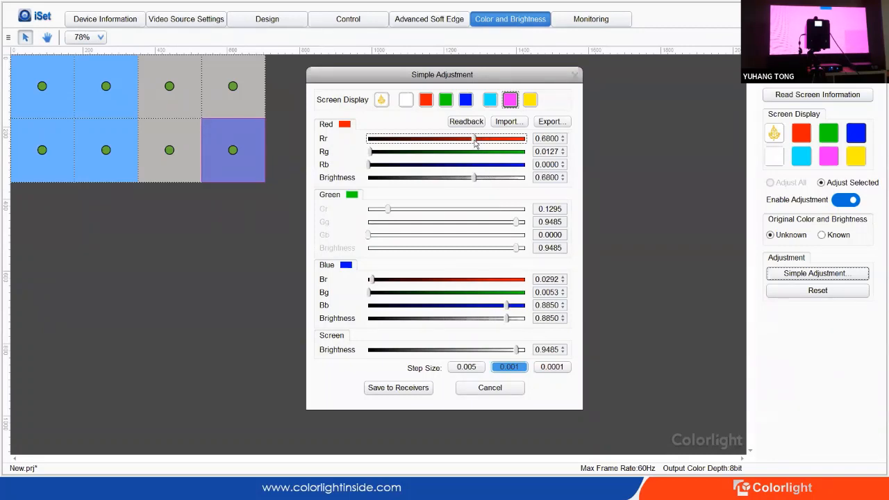
pyautogui.moveTo(476, 143); pyautogui.dragTo(428, 139)
pyautogui.moveTo(428, 139); pyautogui.dragTo(488, 157)
pyautogui.click(399, 388)
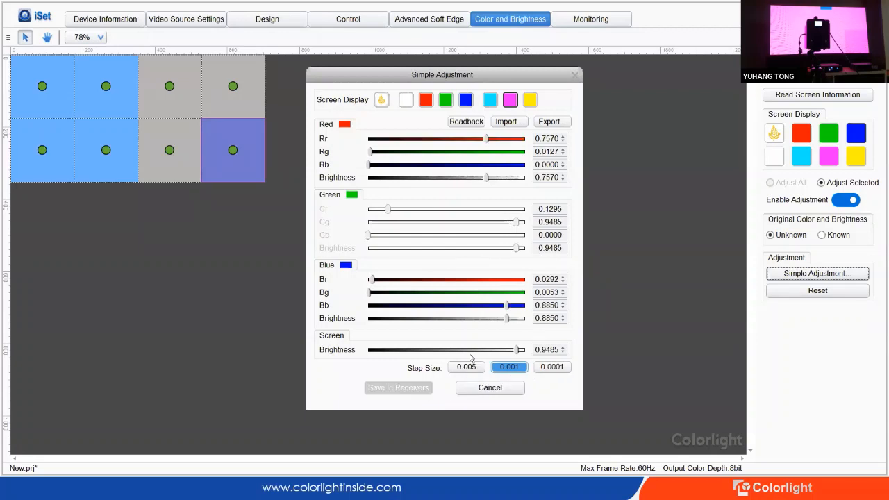
pyautogui.click(495, 266)
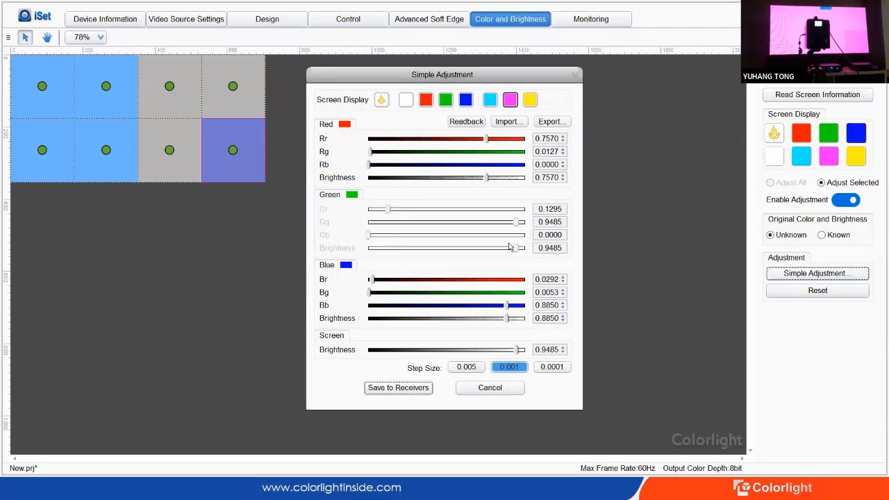
pyautogui.click(575, 76)
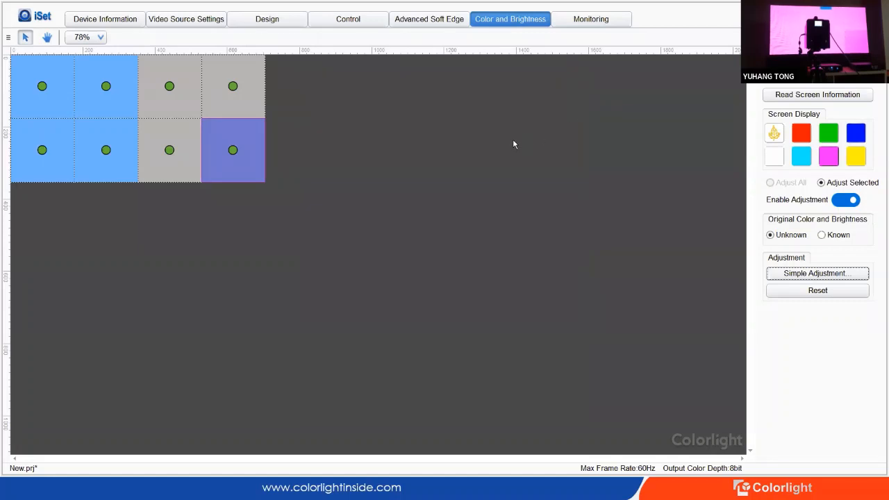